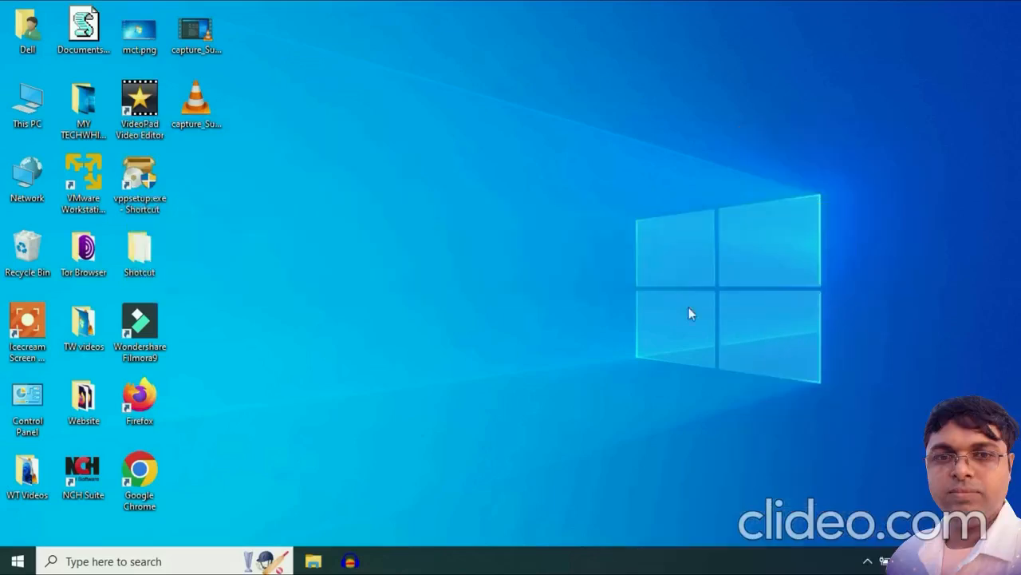
Step: Open Task Manager and show the list of apps that run at startup
right_click(757, 559)
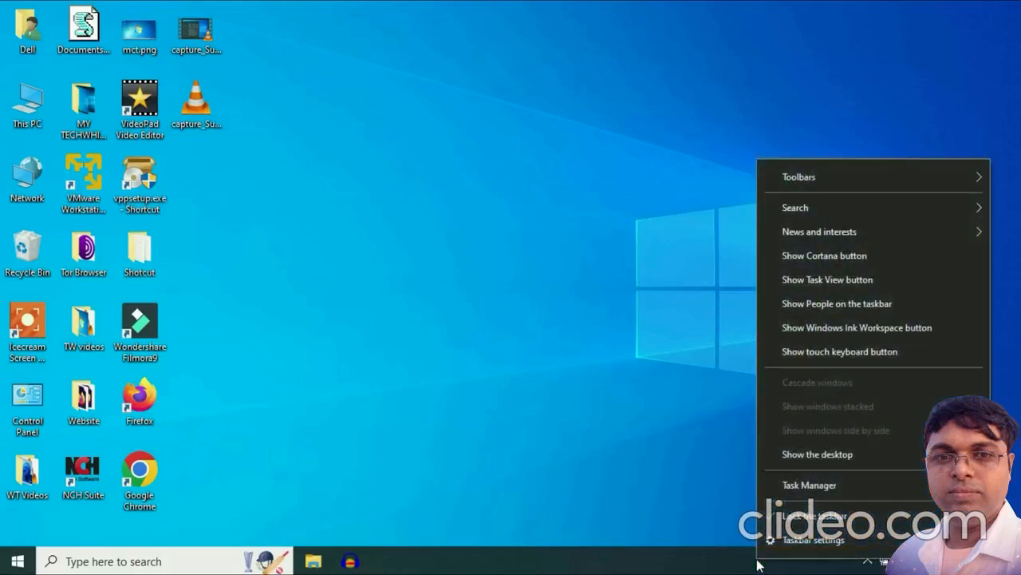
left_click(800, 485)
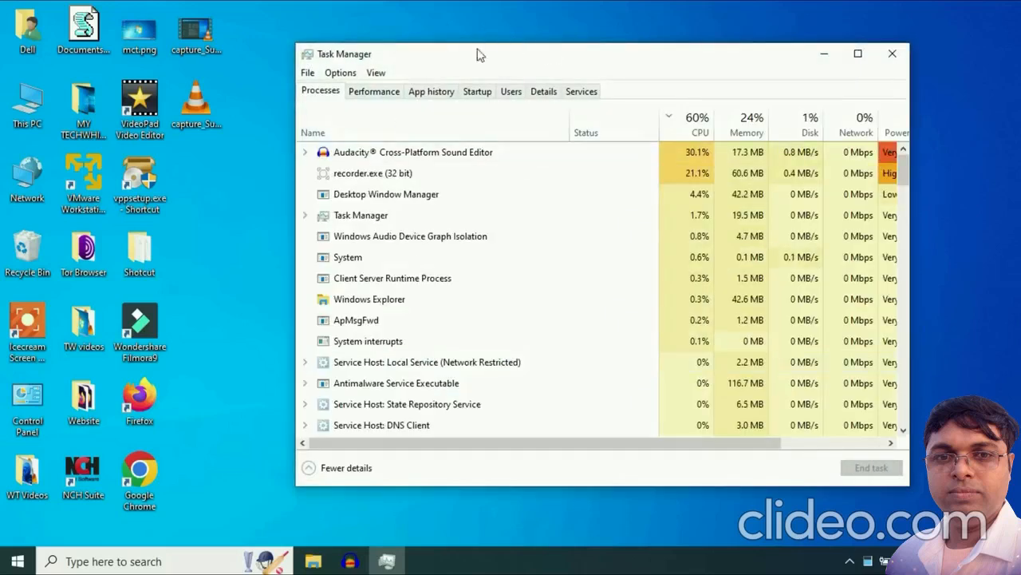
left_click(478, 91)
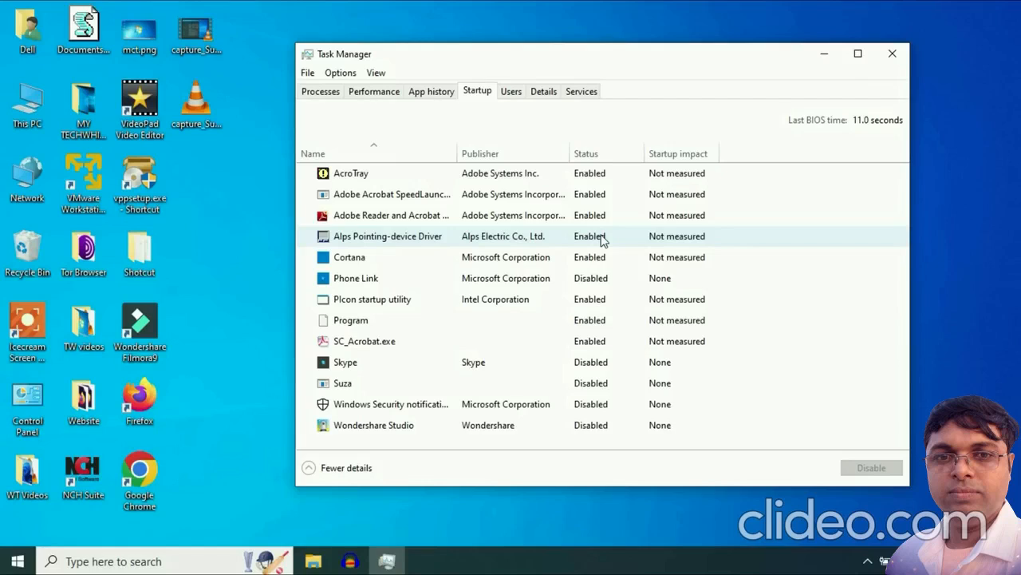
Step: Disable AcroTray, Adobe Acrobat SpeedLauncher and the Adobe Reader and Acrobat entry at startup
right_click(595, 172)
left_click(578, 199)
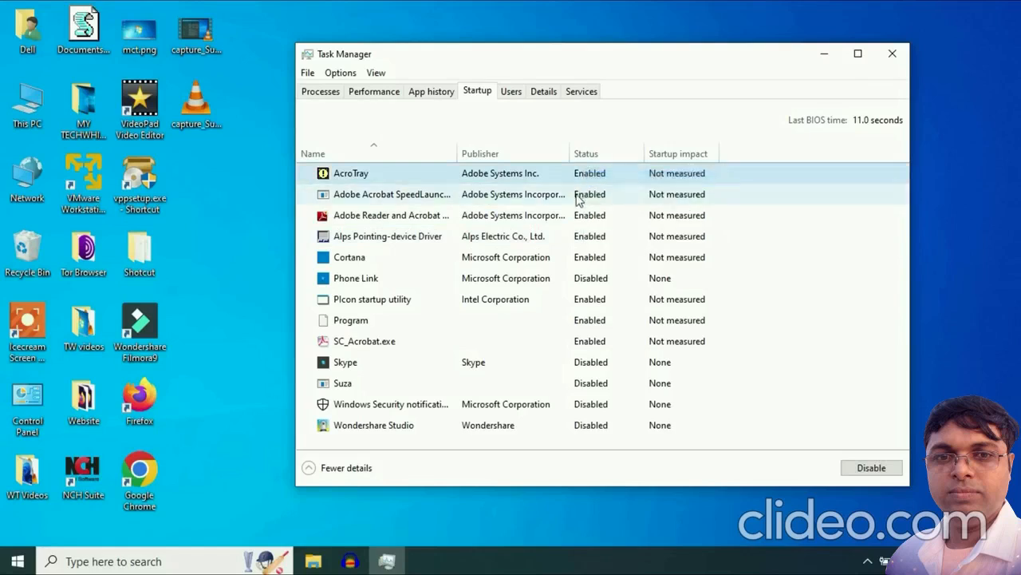
right_click(579, 200)
left_click(608, 204)
right_click(599, 216)
left_click(599, 228)
Step: Disable Alps Pointing-device Driver, Cortana, PIcon startup utility, Program and SC_Acrobat.exe at startup, and close Task Manager
right_click(583, 236)
left_click(597, 246)
right_click(584, 258)
left_click(605, 326)
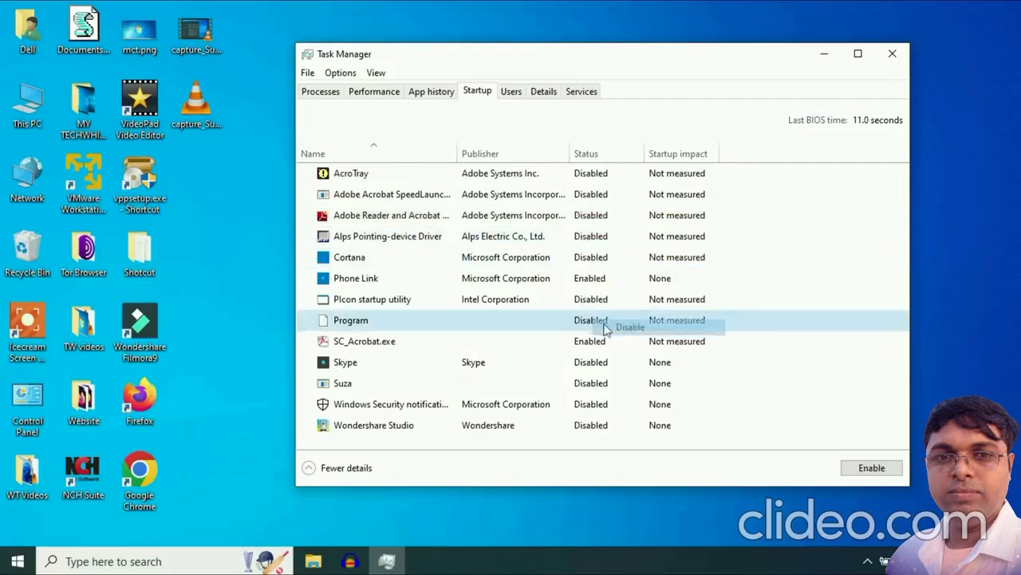
right_click(591, 341)
left_click(616, 351)
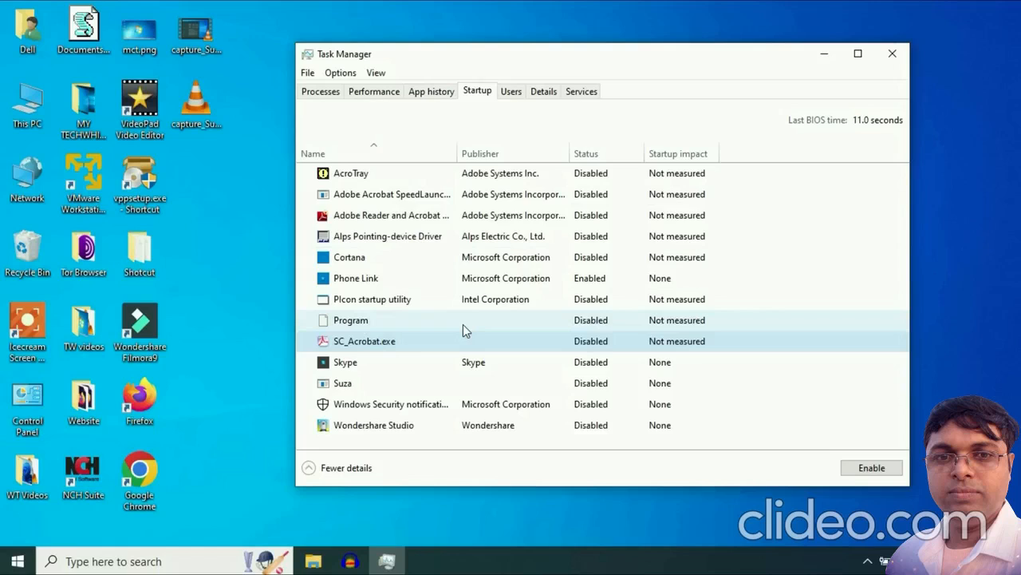
left_click(892, 54)
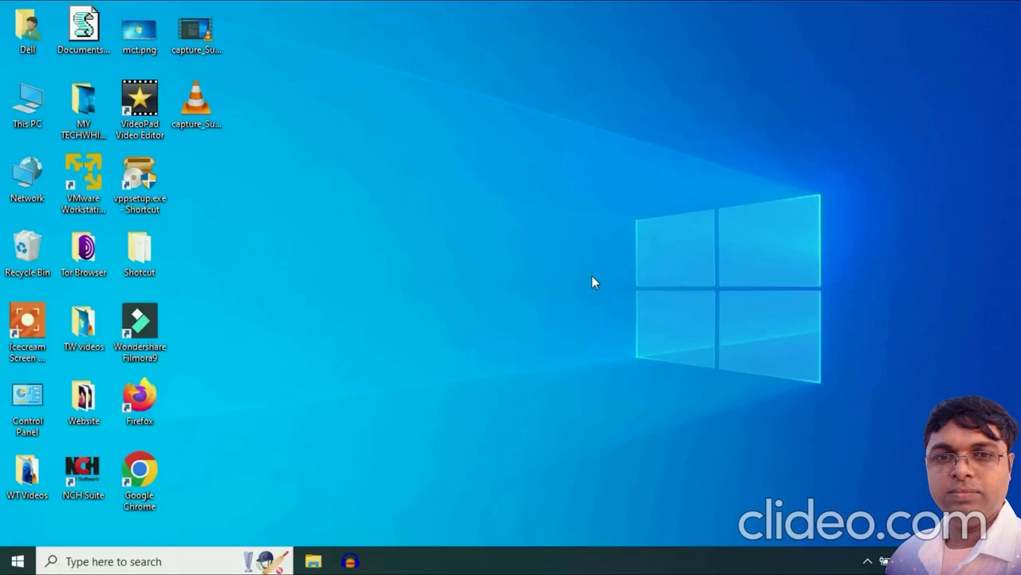
Step: Find the advanced system settings and open the Performance Options, placing that window beside System Properties
left_click(146, 563)
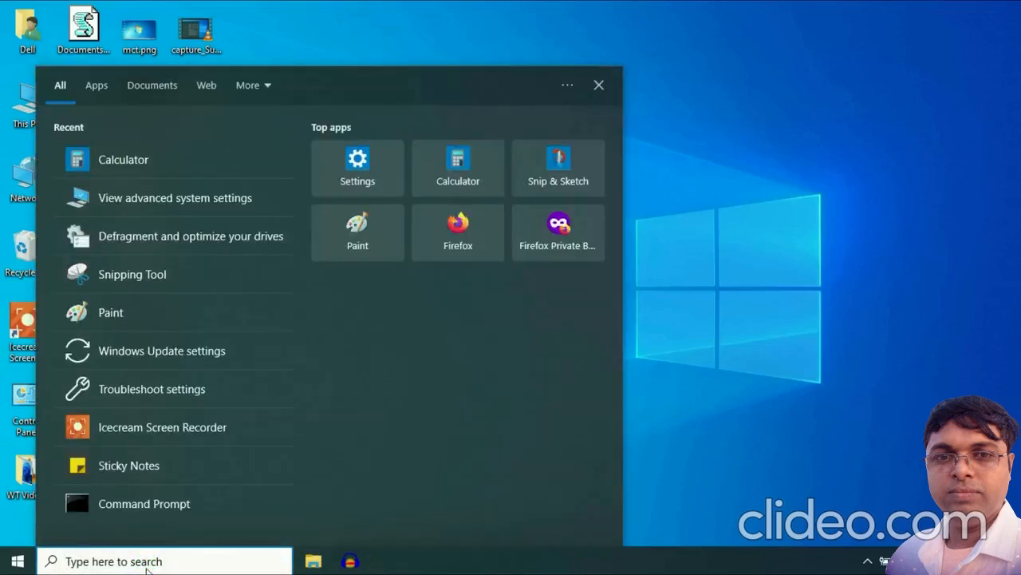
type("vi")
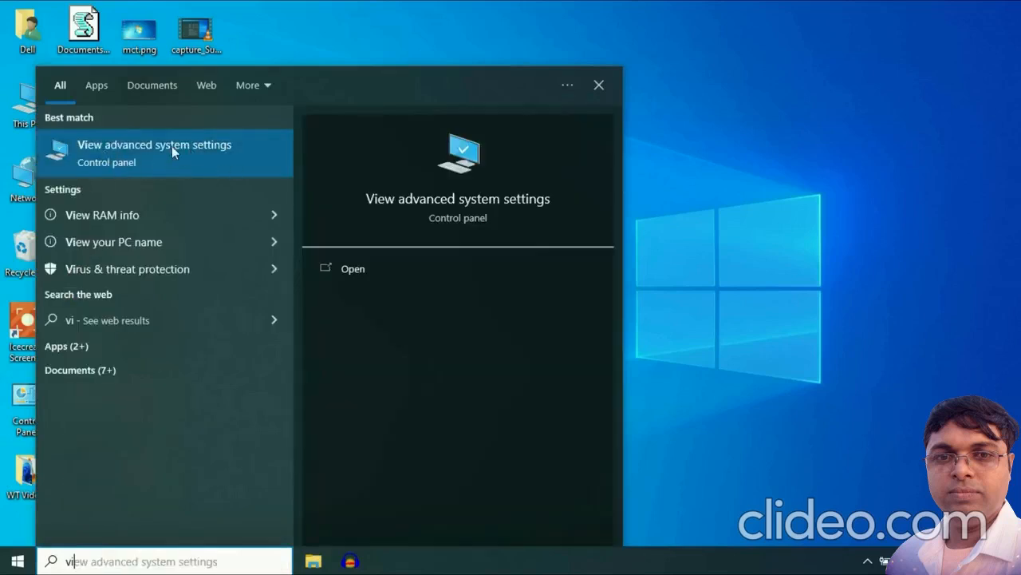
left_click(154, 148)
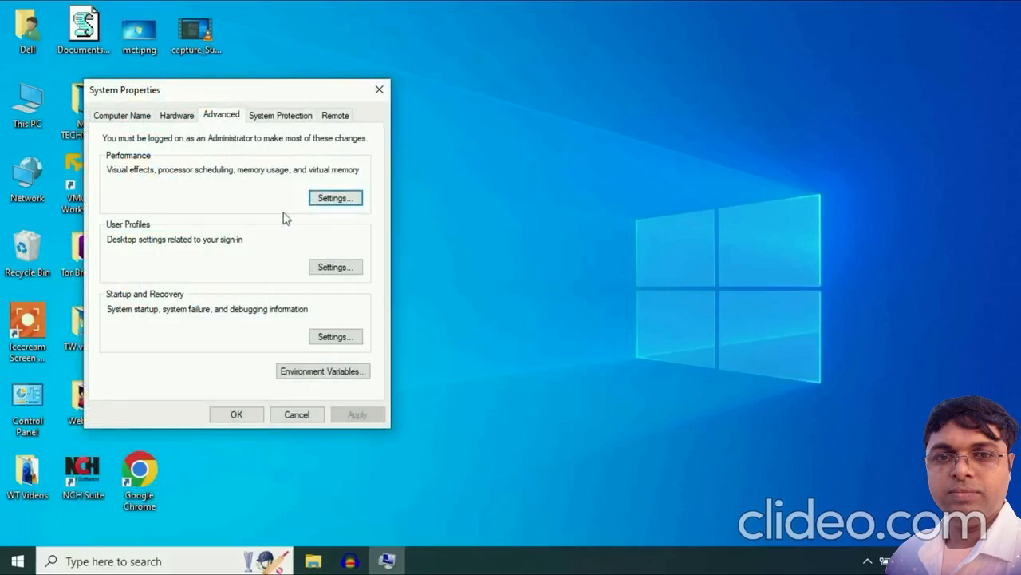
left_click(342, 200)
left_click_drag(254, 101, 546, 64)
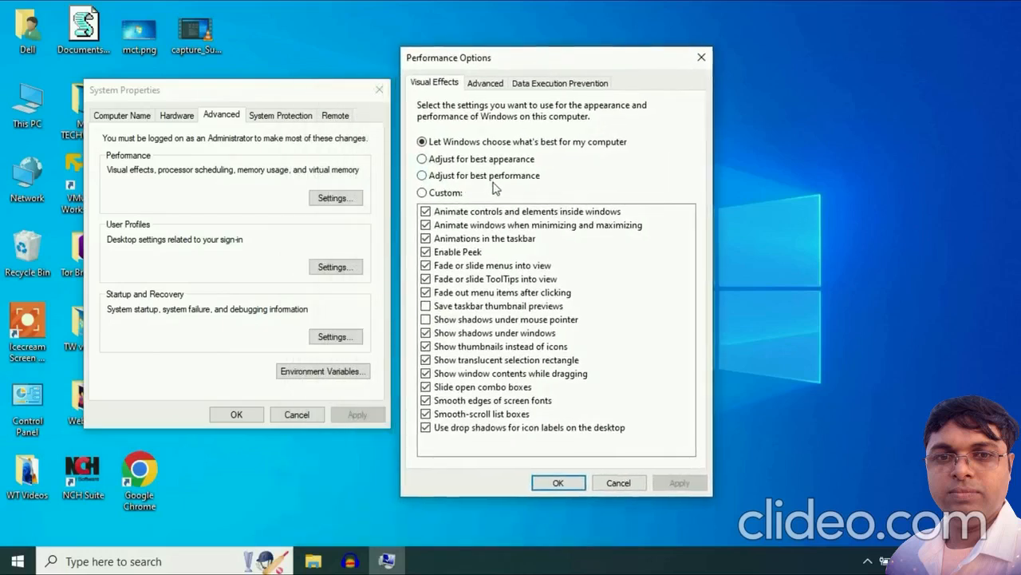
Step: Apply best-performance visual effects, keeping only taskbar animations, saved taskbar thumbnail previews, thumbnails instead of icons, window contents while dragging and smooth font edges
left_click(423, 175)
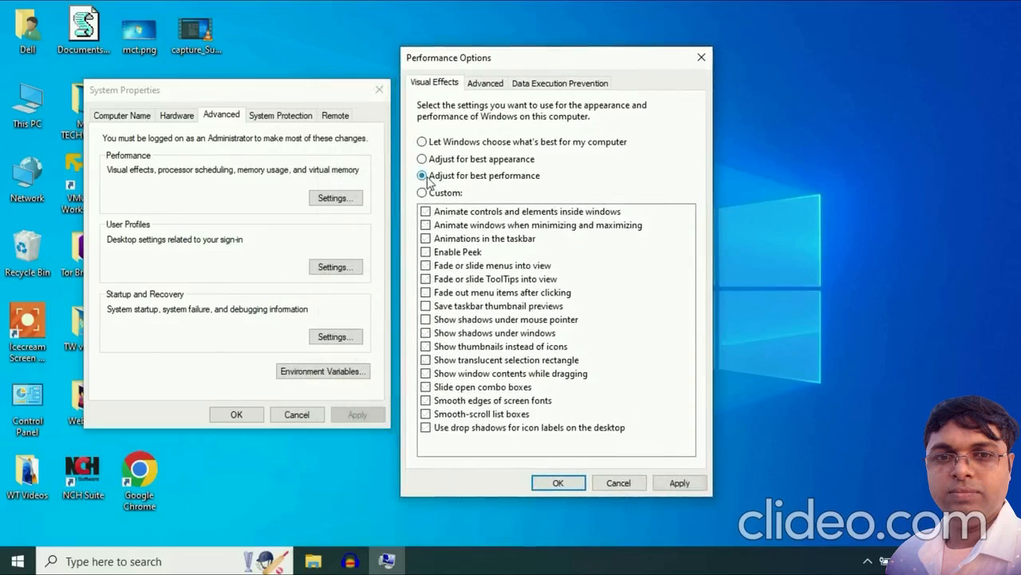
left_click(426, 238)
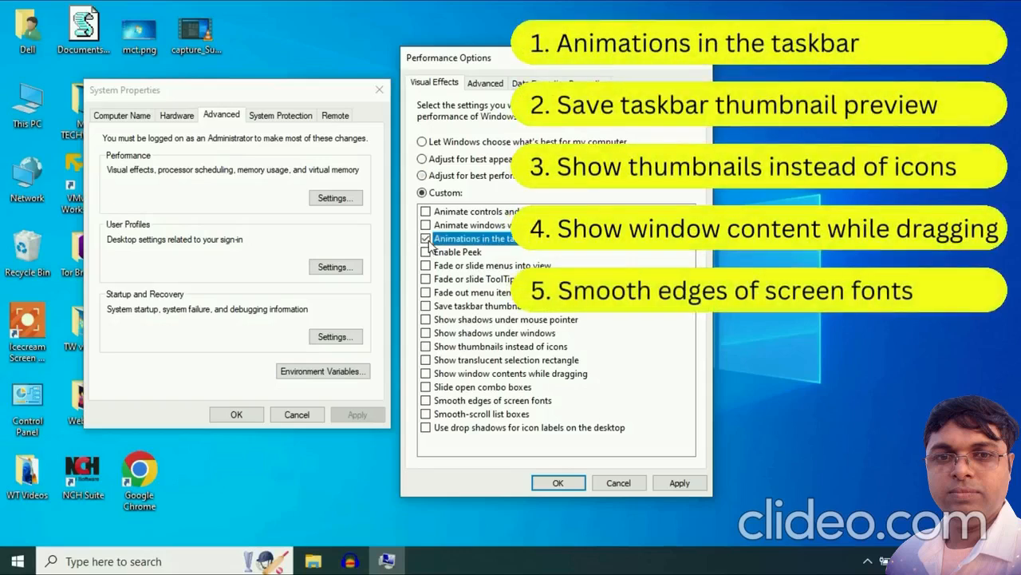
left_click(425, 306)
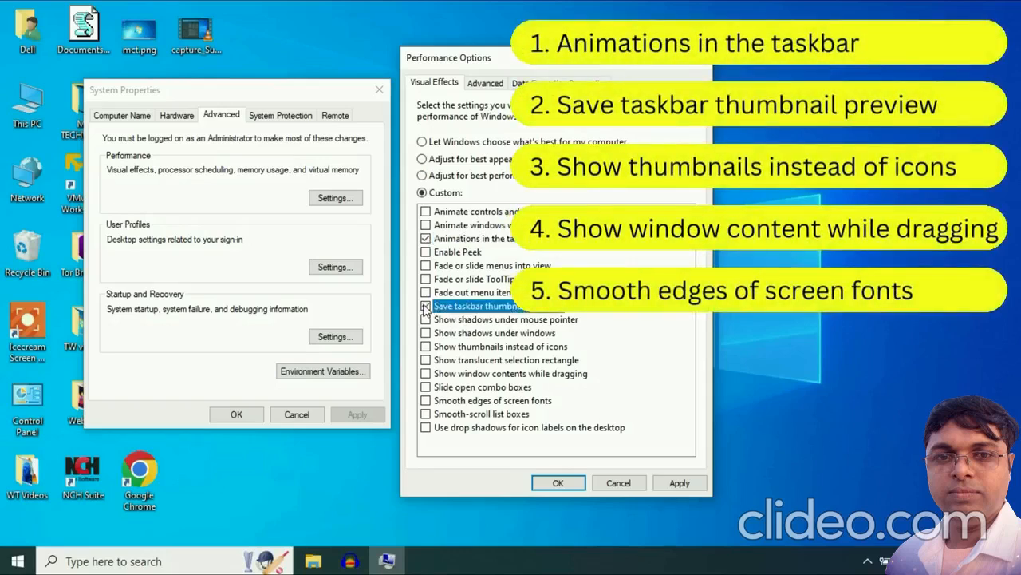
left_click(426, 347)
left_click(426, 374)
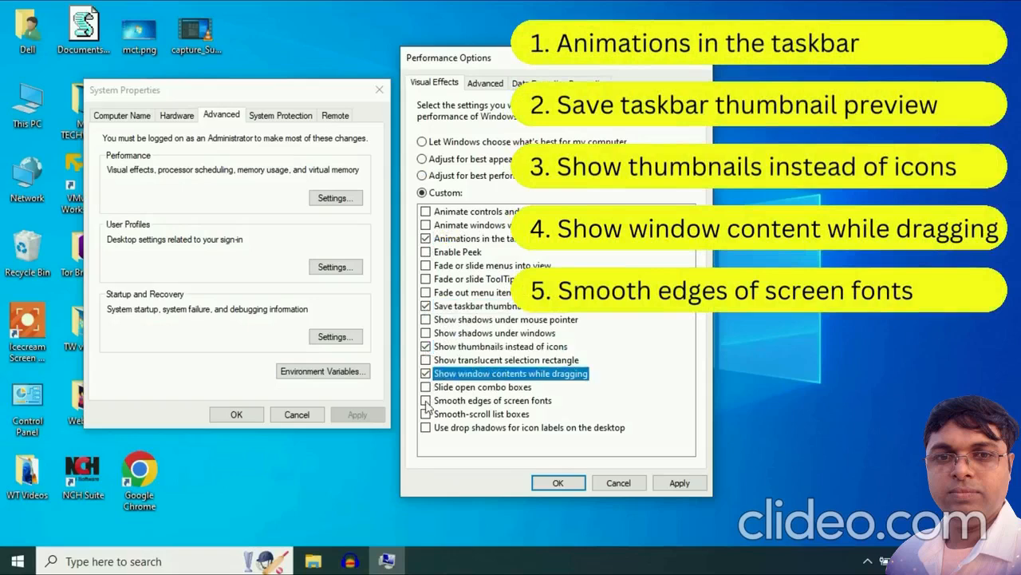
left_click(426, 401)
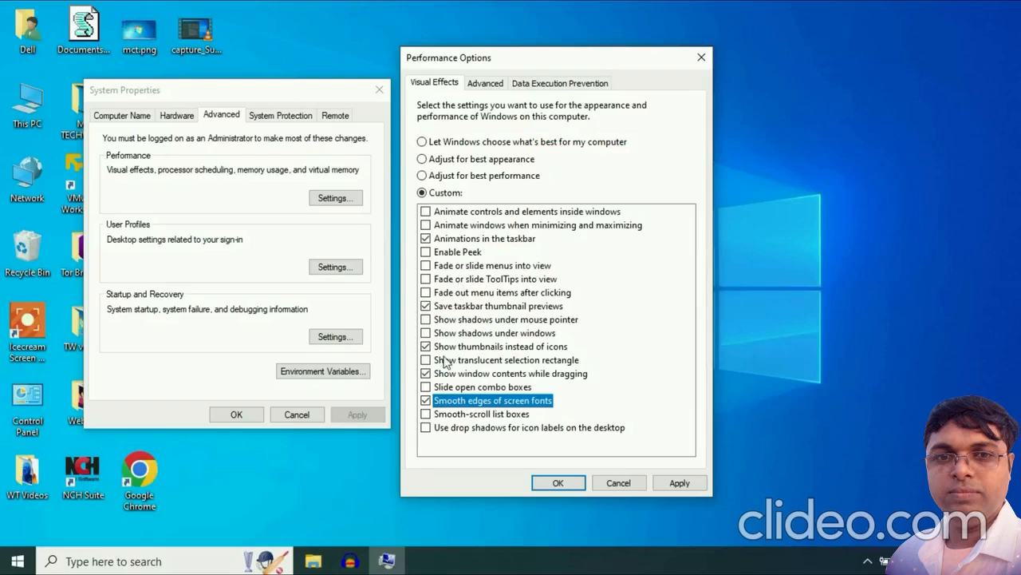
left_click(679, 483)
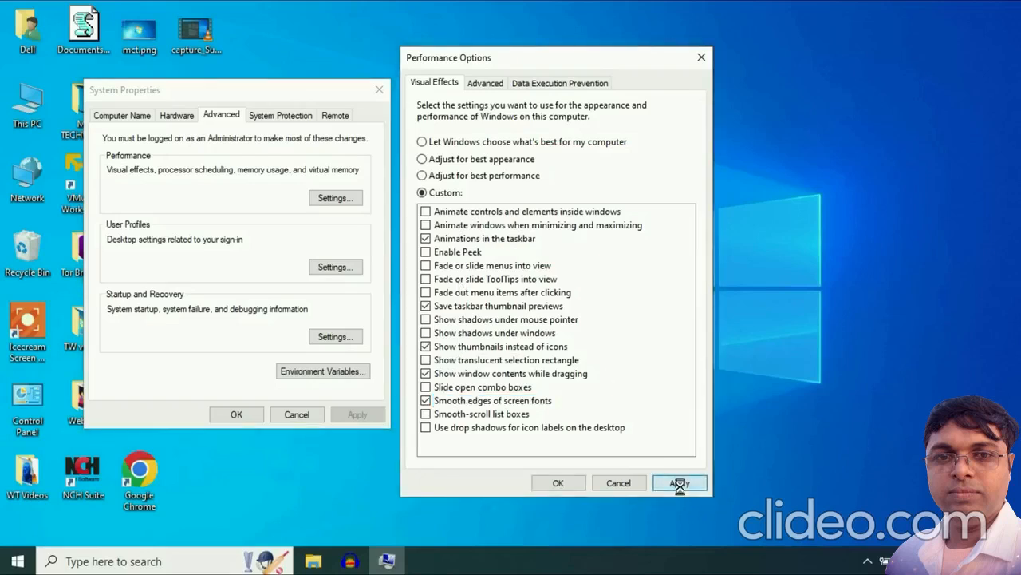
left_click(569, 484)
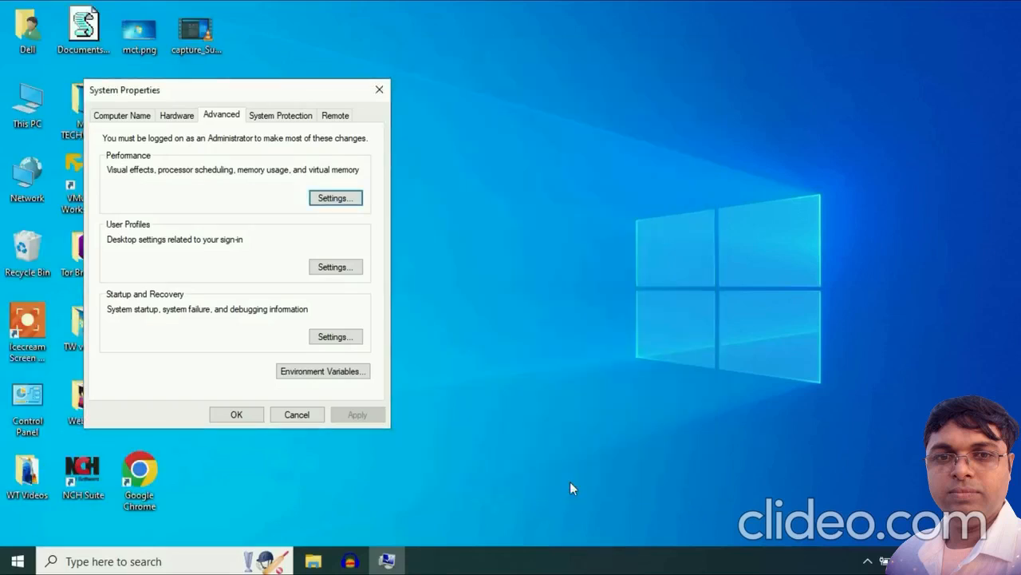
left_click(236, 414)
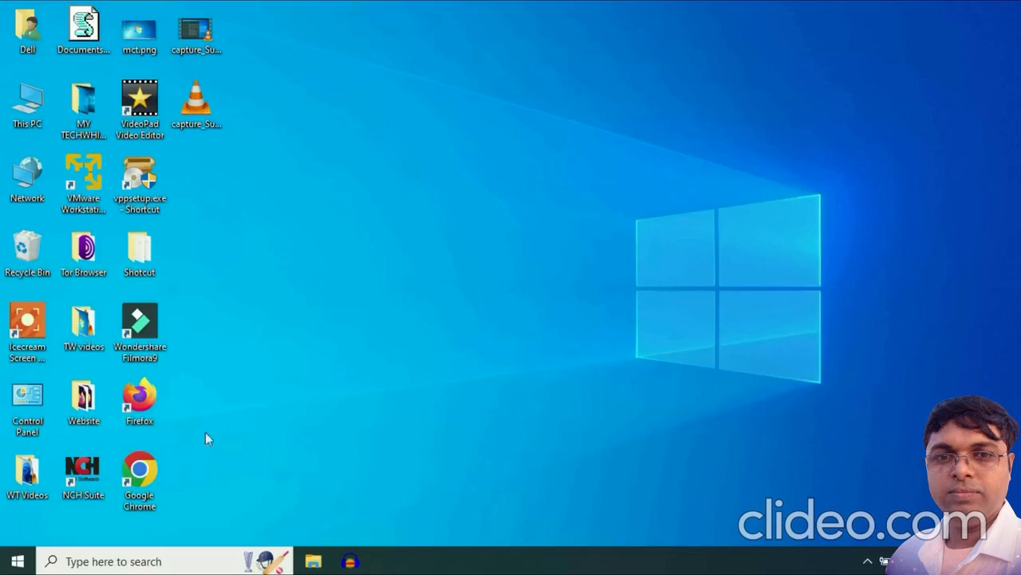
Step: Reopen the advanced system performance settings and bring up the Virtual Memory dialog beside the Performance Options
left_click(173, 560)
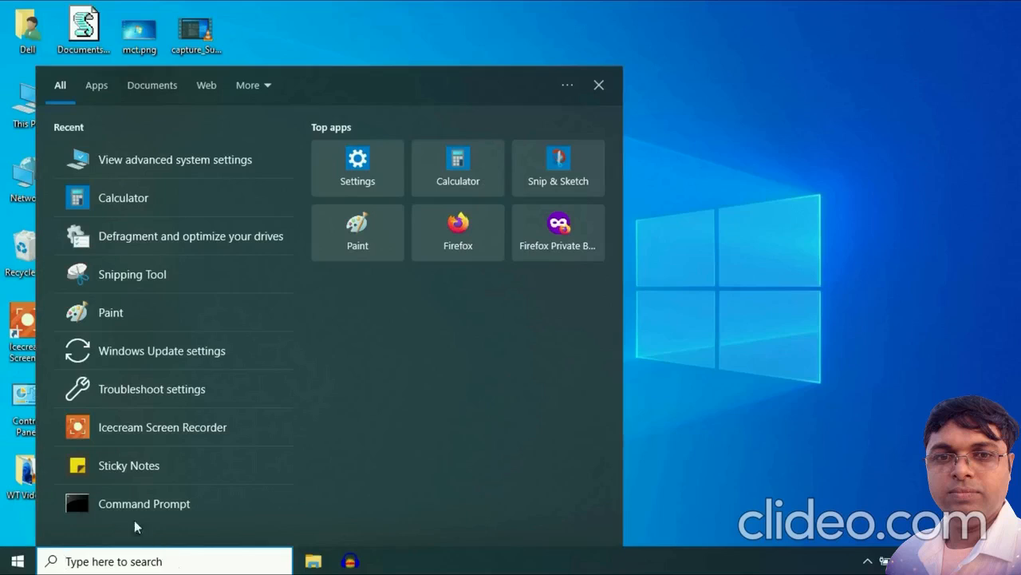
left_click(148, 160)
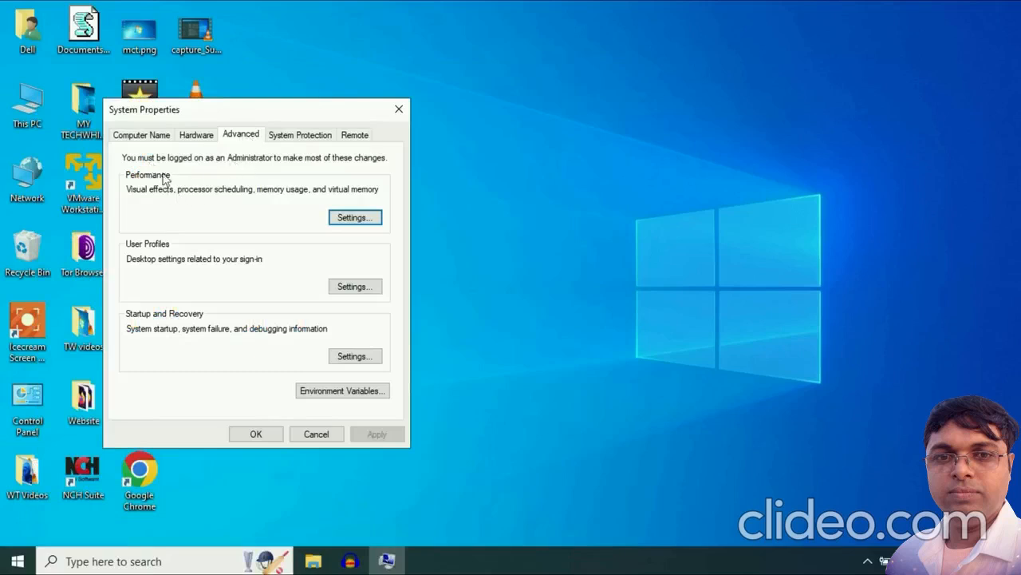
left_click(353, 221)
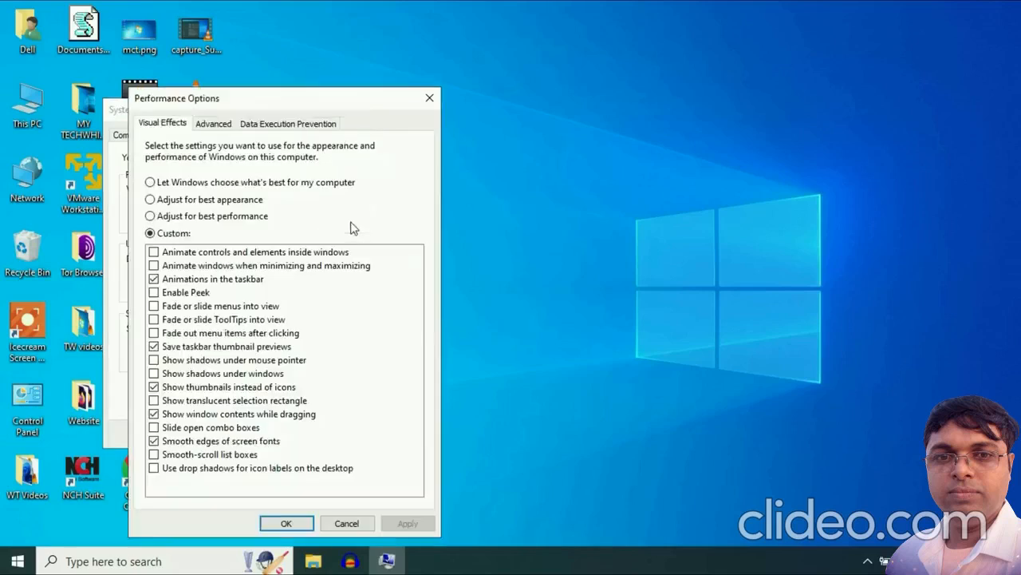
left_click(214, 125)
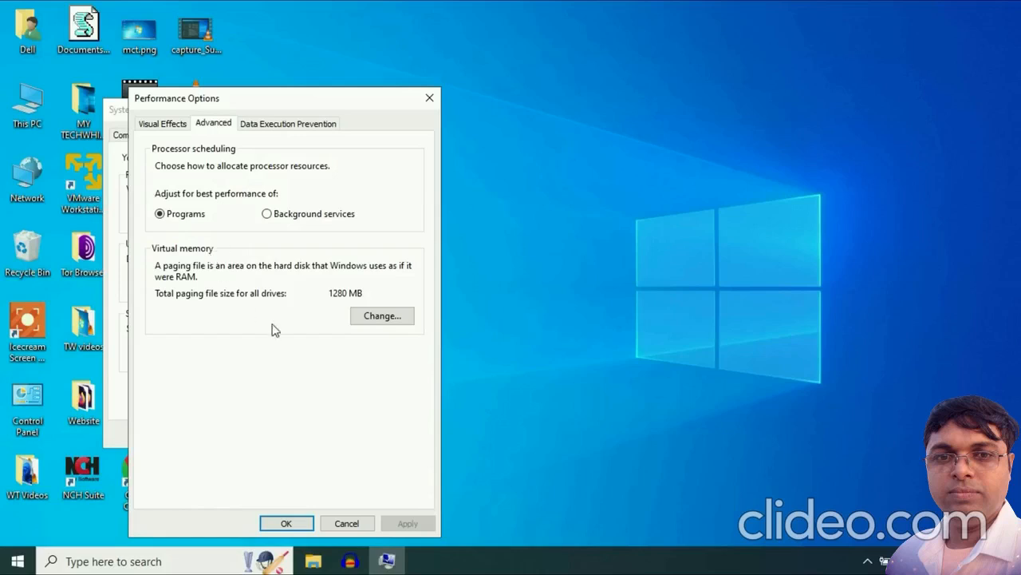
left_click(391, 317)
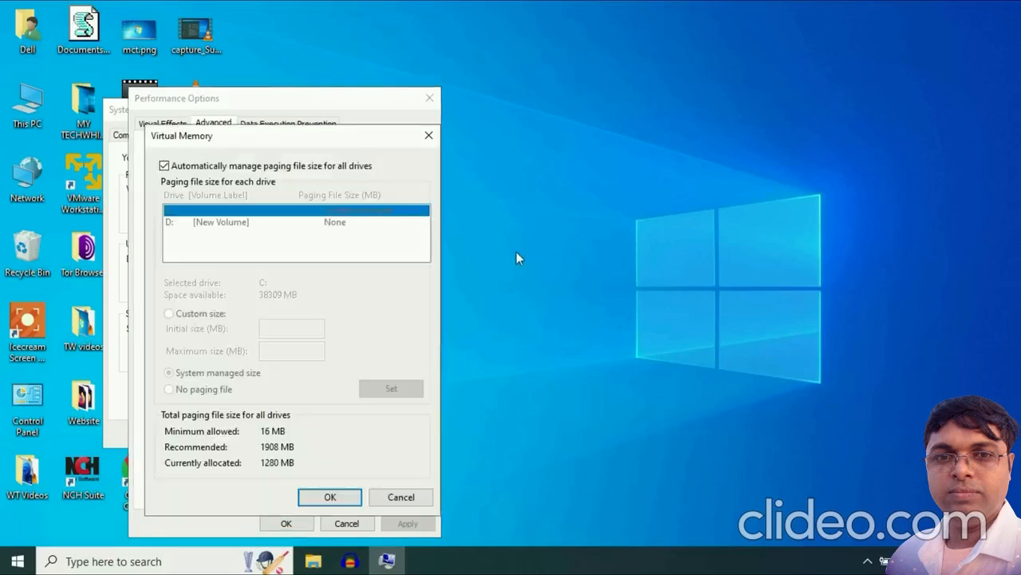
left_click_drag(315, 140, 595, 94)
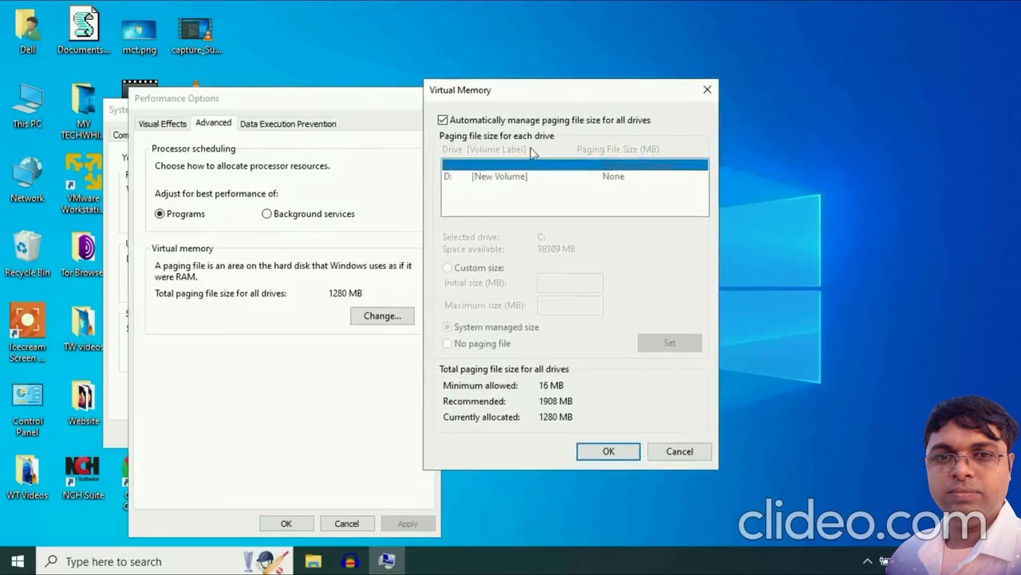
Step: Turn off automatic paging file management for all drives and choose a custom size for drive C:
left_click(444, 120)
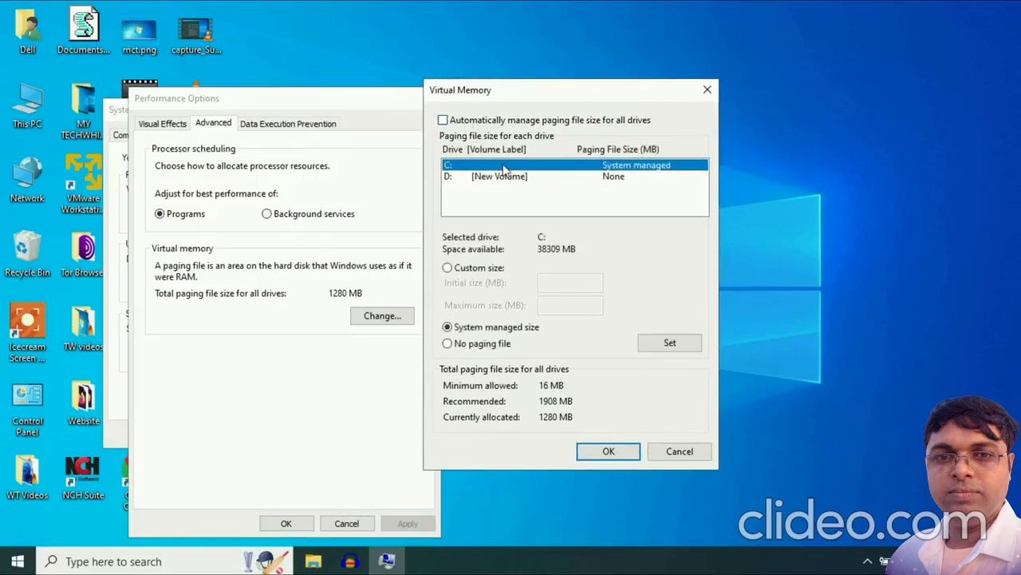
left_click(447, 269)
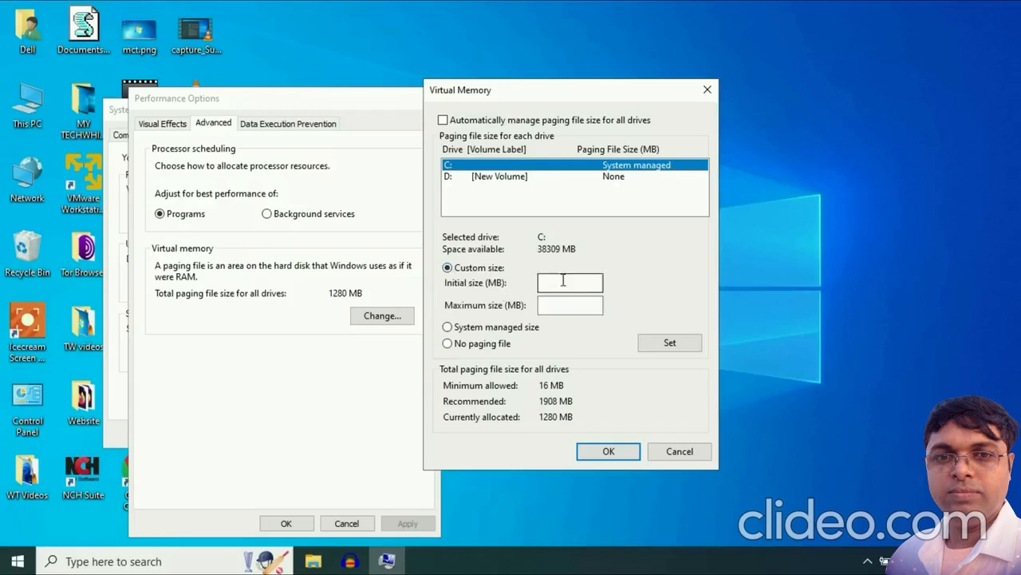
left_click(562, 304)
left_click(550, 280)
Step: Check the computer's installed memory (RAM) in the system properties of This PC, and close both windows
left_click(313, 561)
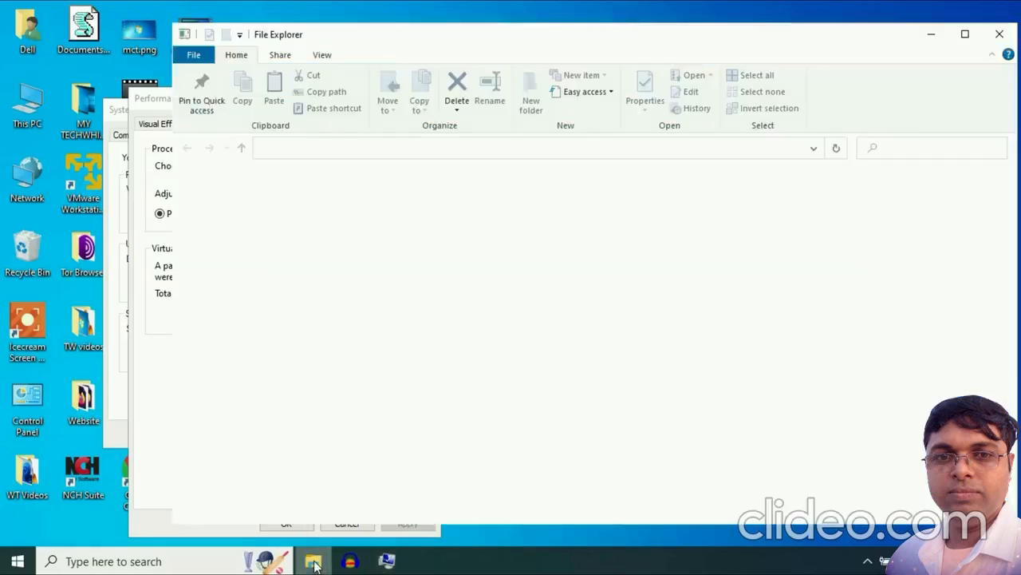
left_click(226, 371)
right_click(525, 434)
left_click(579, 435)
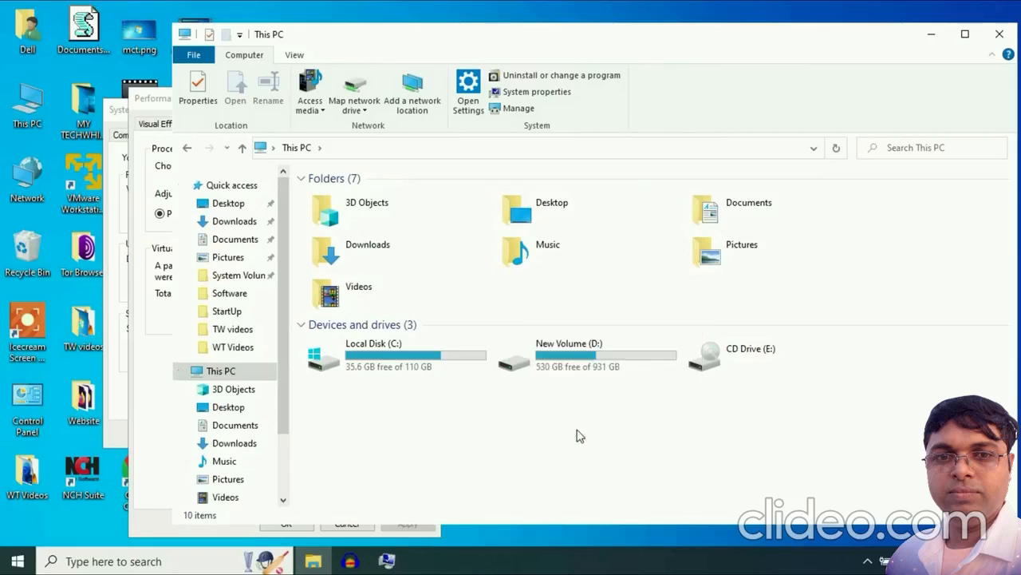
left_click(728, 101)
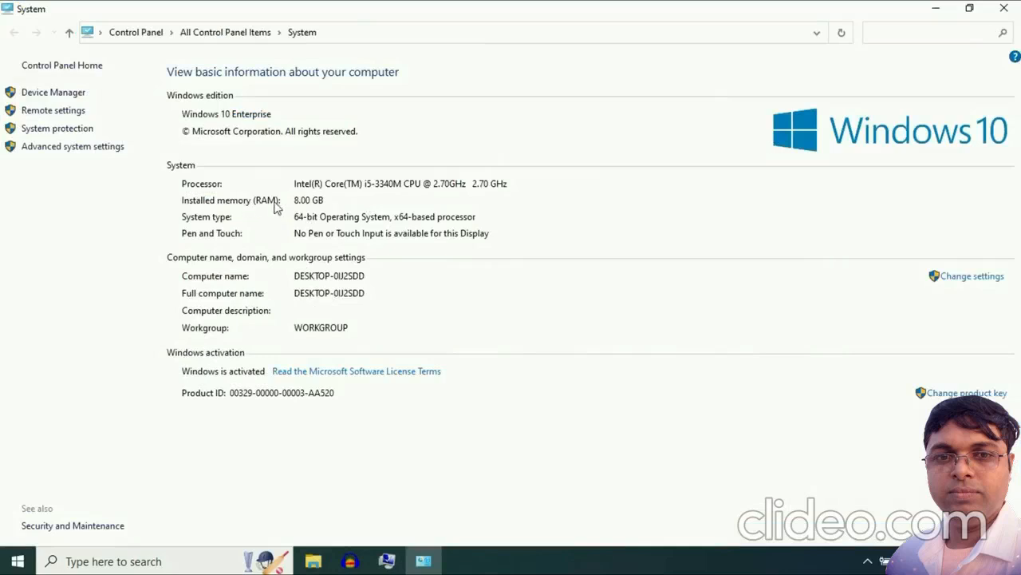
left_click(294, 201)
left_click(1003, 8)
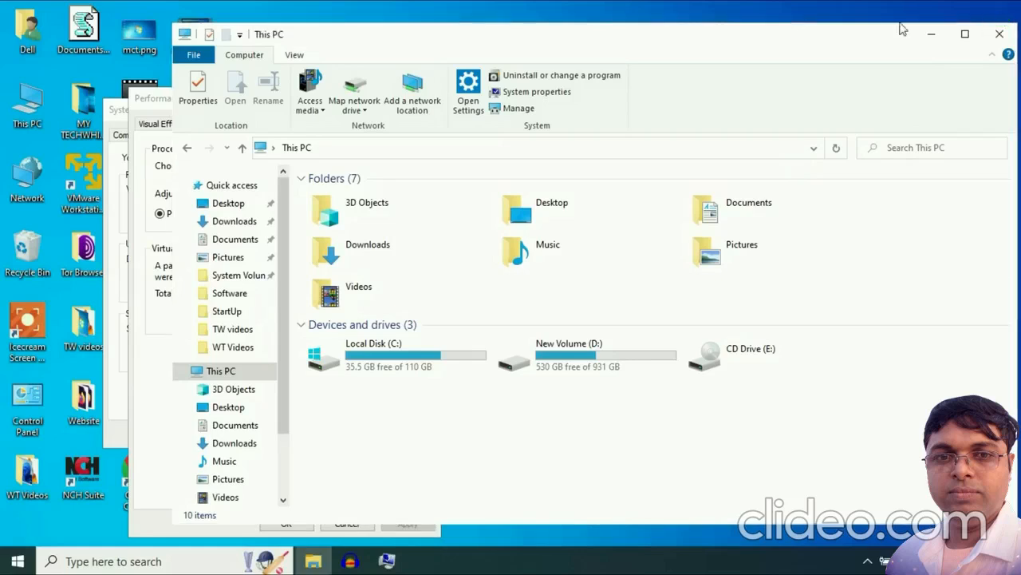
left_click(999, 34)
Step: Open Calculator and multiply 1024 by 8 to convert the 8 GB of RAM to megabytes
left_click(181, 550)
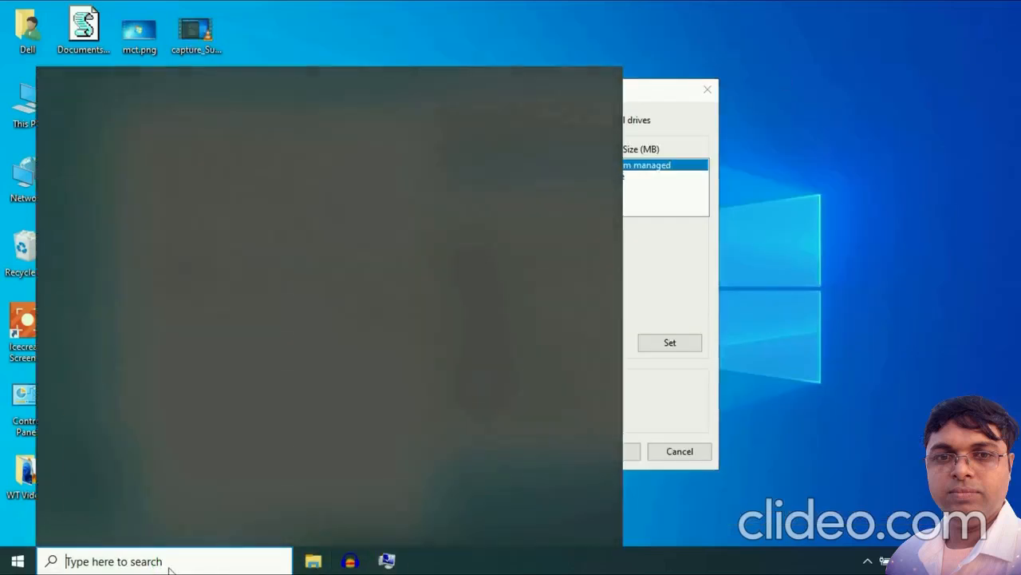
type("ca")
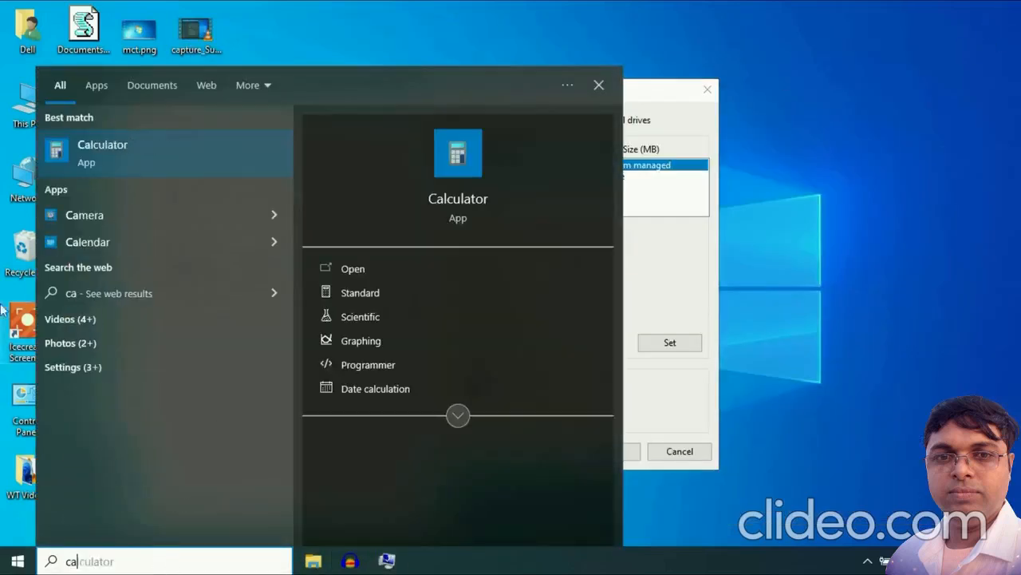
left_click(99, 169)
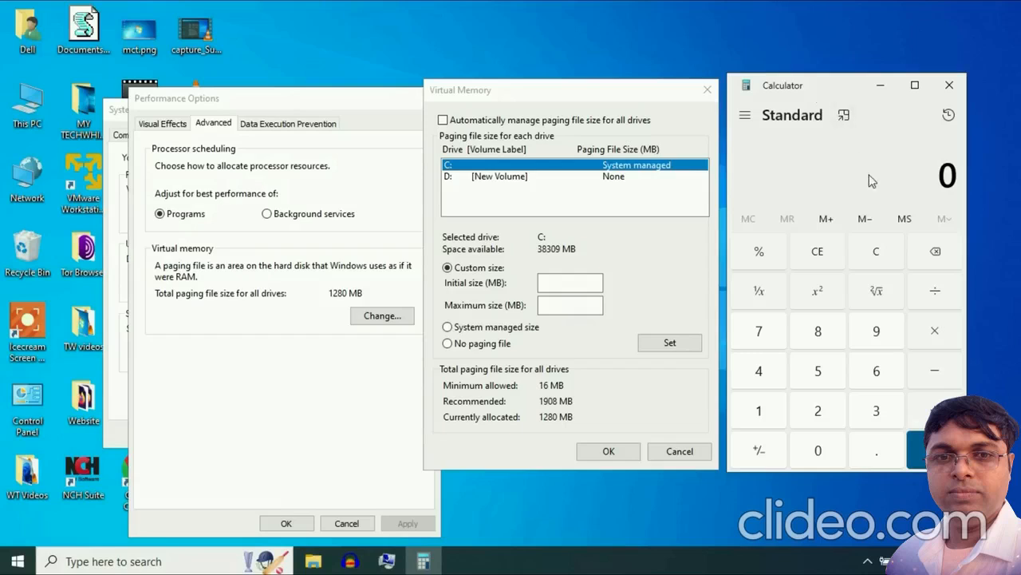
left_click(758, 410)
left_click(818, 450)
left_click(817, 410)
left_click(762, 369)
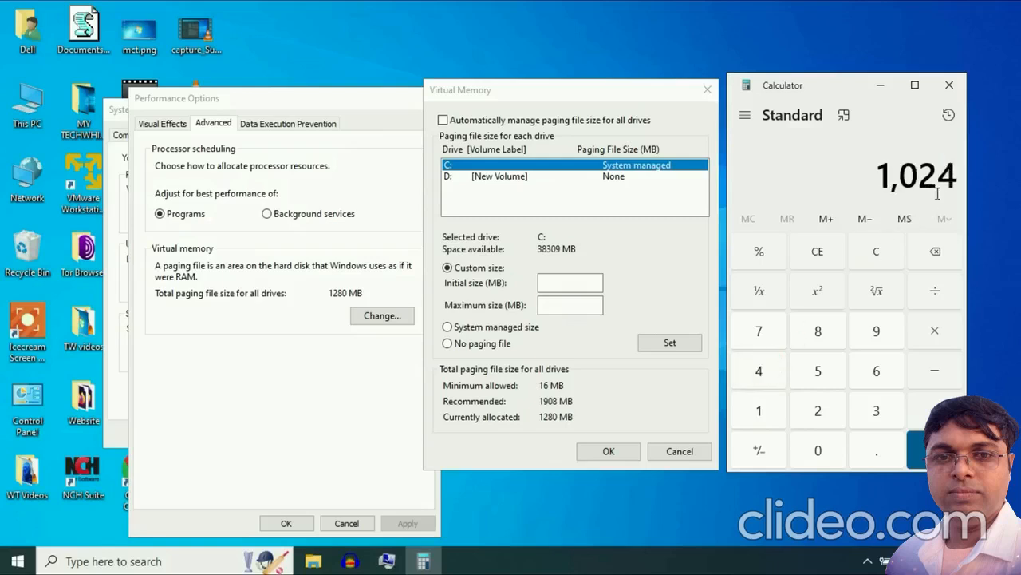
left_click(936, 332)
left_click(822, 334)
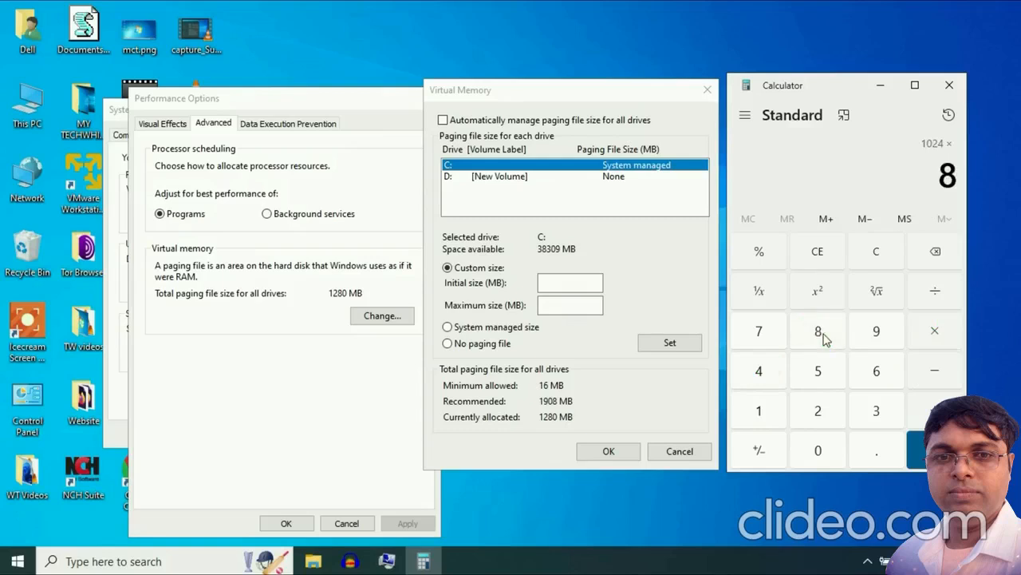
left_click(918, 450)
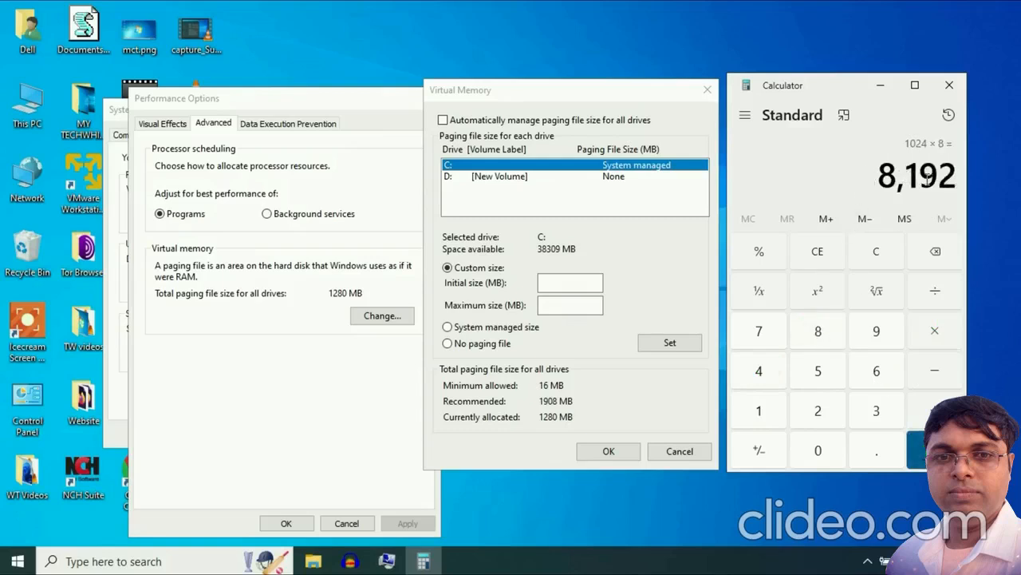
left_click_drag(882, 169, 960, 185)
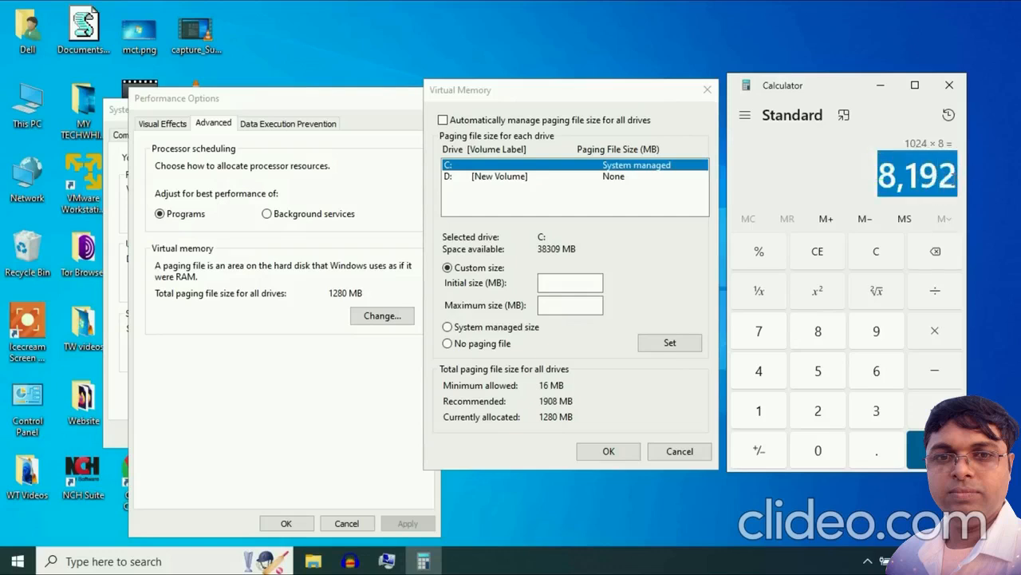
left_click(956, 180)
left_click_drag(881, 174, 960, 186)
left_click(889, 179)
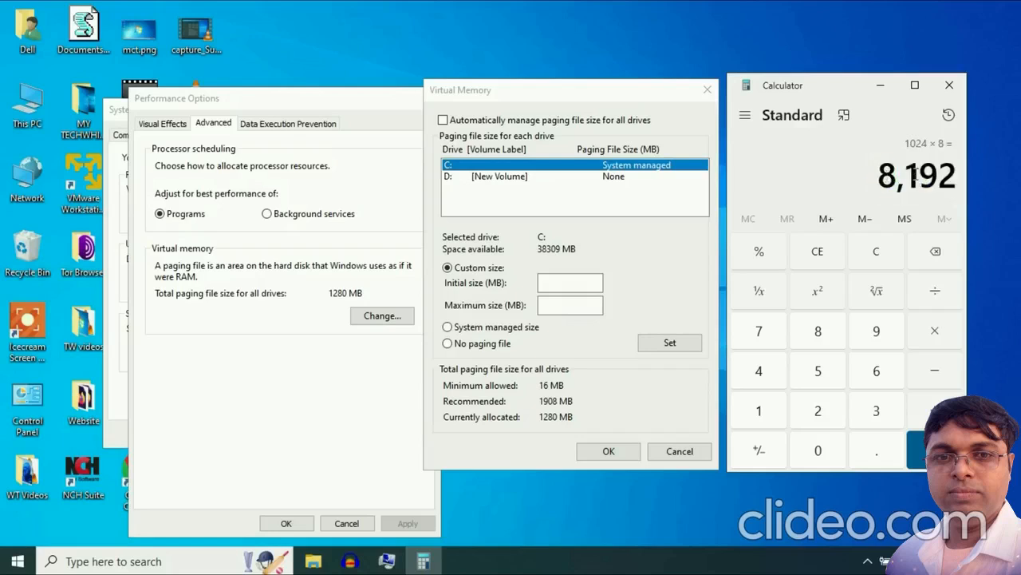
left_click_drag(959, 177, 895, 174)
Step: Multiply the RAM size in megabytes by 1.5 and copy the product
left_click(935, 332)
left_click(786, 415)
left_click(878, 451)
left_click(816, 367)
left_click(918, 454)
left_click_drag(867, 173, 962, 193)
right_click(929, 174)
left_click(893, 185)
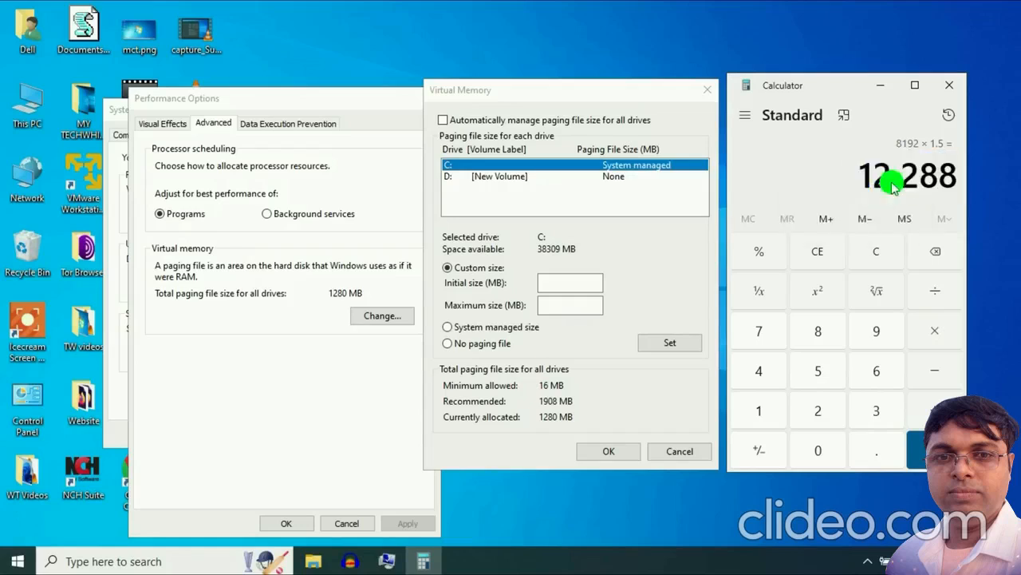
Step: Paste the copied product, 12,288, as the initial size of the custom paging file
left_click(573, 281)
right_click(573, 279)
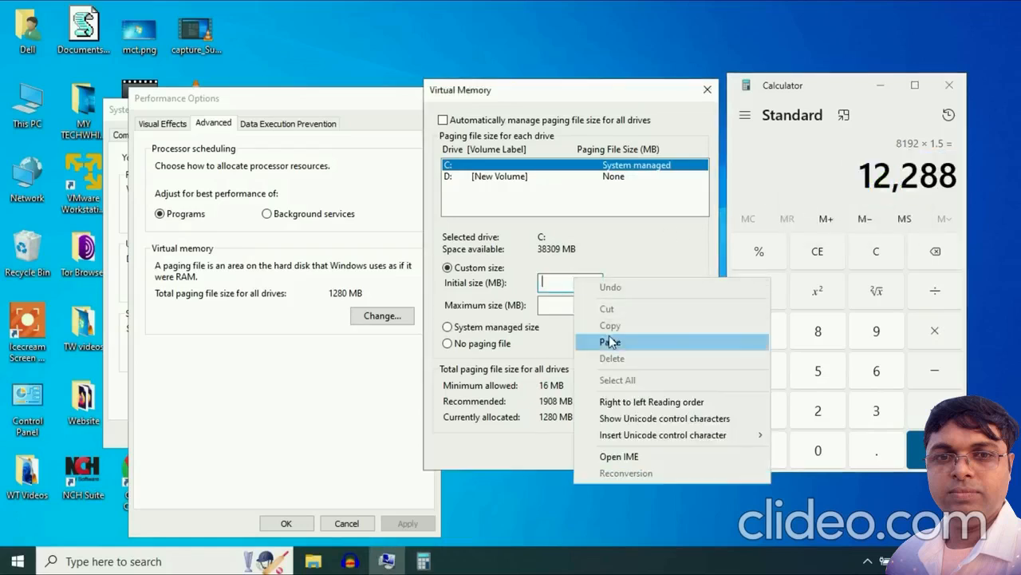
left_click(610, 341)
left_click(573, 307)
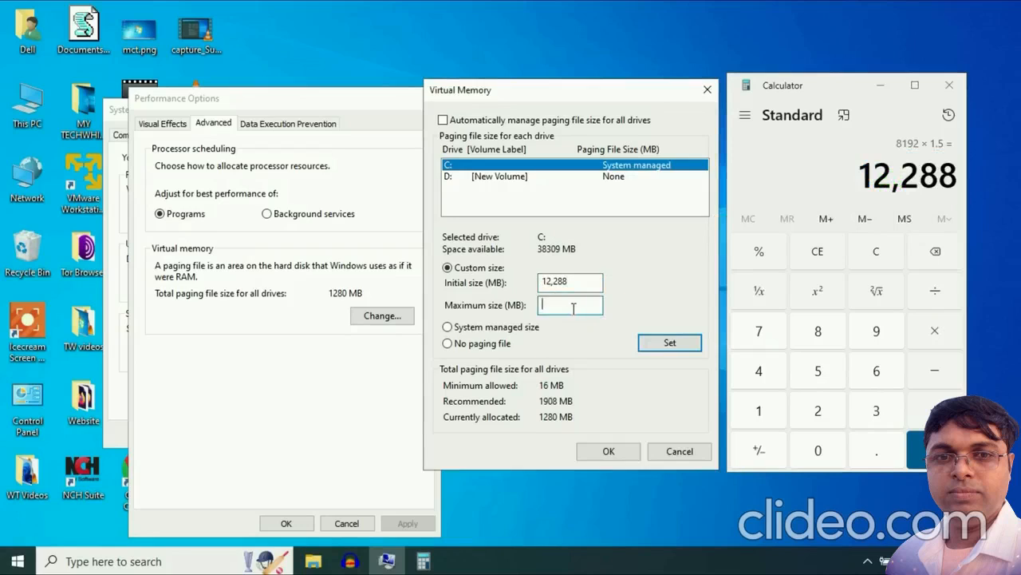
Step: Clear the calculation and multiply 1024 by 8 again in Calculator
left_click(876, 250)
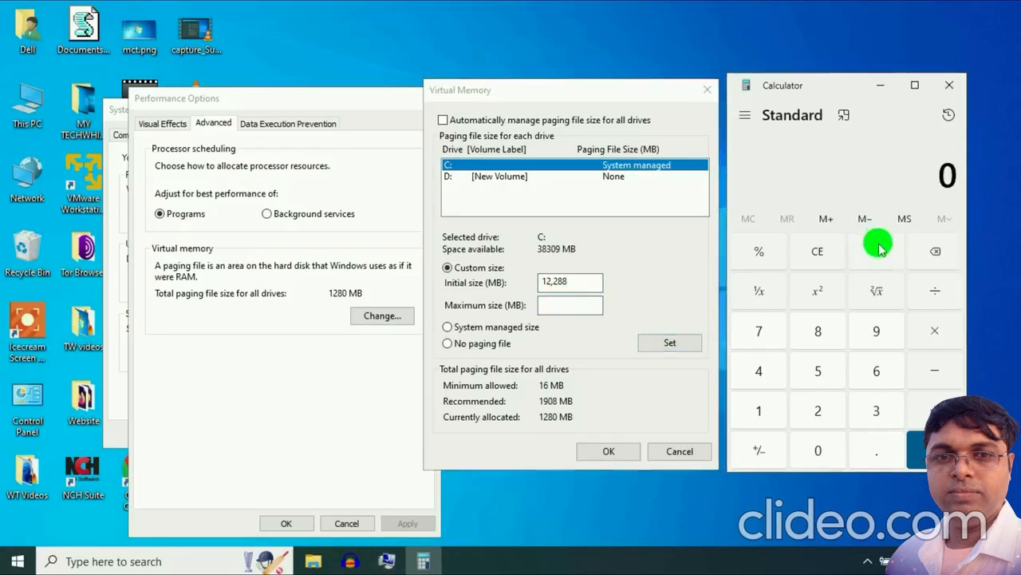
left_click(760, 413)
left_click(815, 449)
left_click(821, 409)
left_click(760, 369)
left_click(936, 330)
left_click(820, 327)
left_click(926, 450)
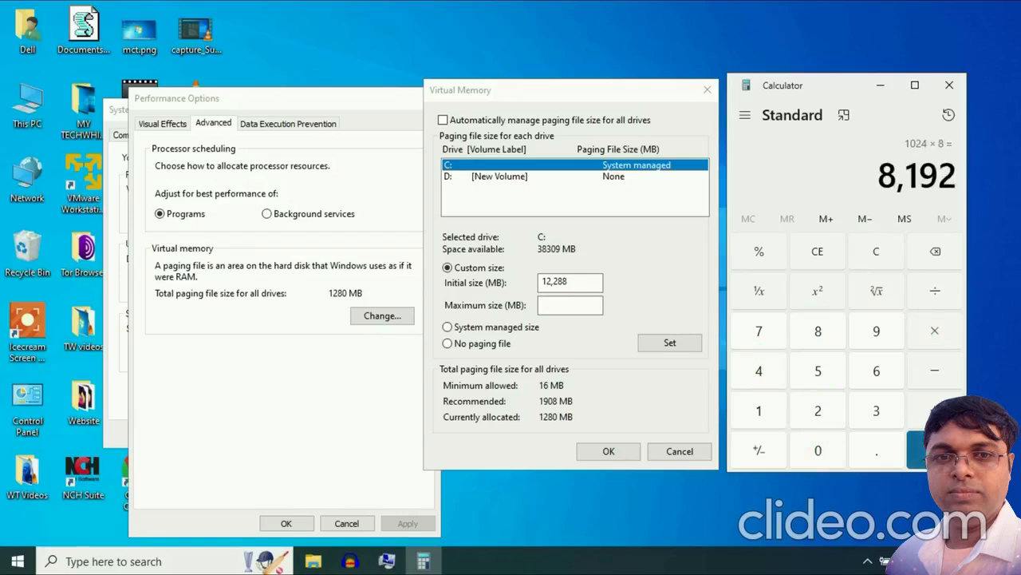
Step: Multiply the RAM size in megabytes by 3 and copy the product
left_click(939, 330)
left_click(882, 415)
left_click(919, 448)
left_click_drag(856, 182, 958, 185)
right_click(910, 177)
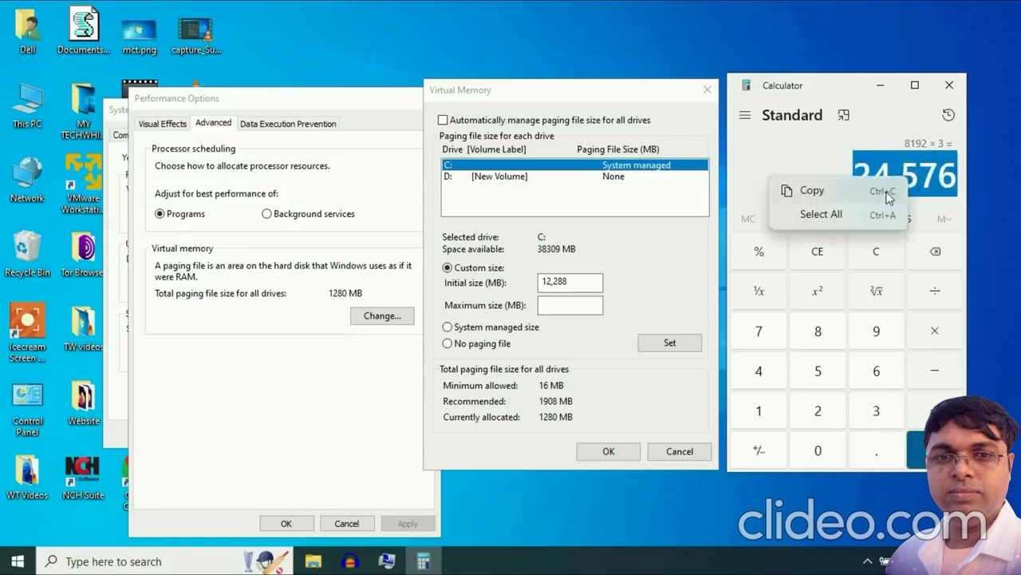
left_click(822, 192)
Step: Paste the copied product, 24,576, as the maximum size of the custom paging file
left_click(563, 305)
right_click(562, 306)
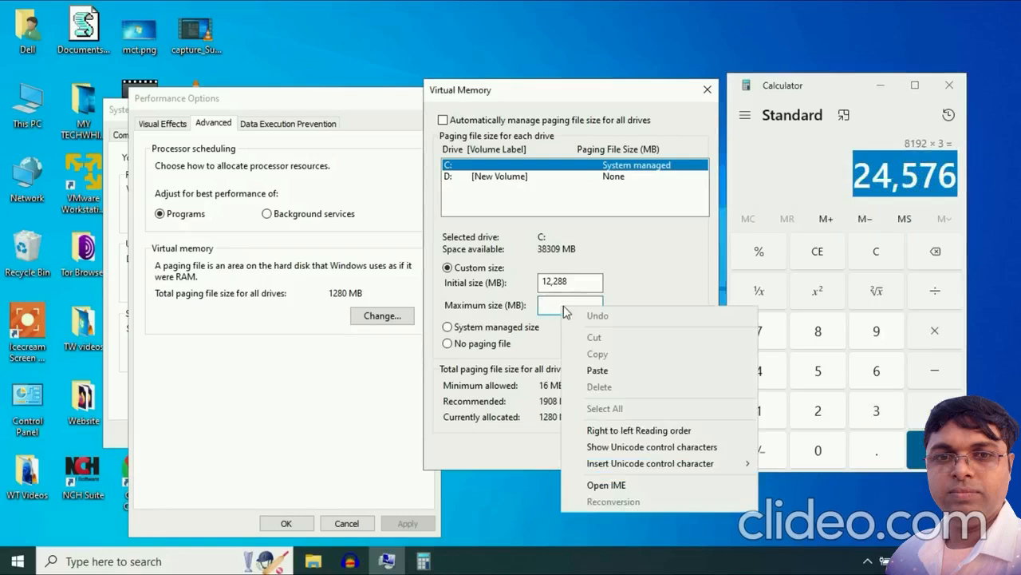
left_click(612, 371)
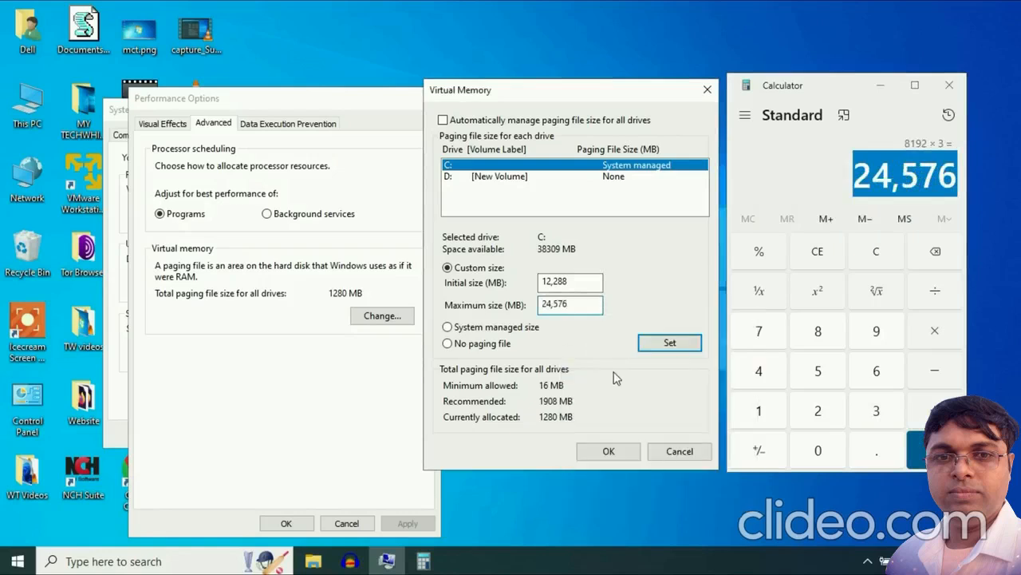
Step: Remove the commas so the initial and maximum sizes read 12288 and 24576, and set them for drive C:
left_click(556, 282)
key("BackSpace")
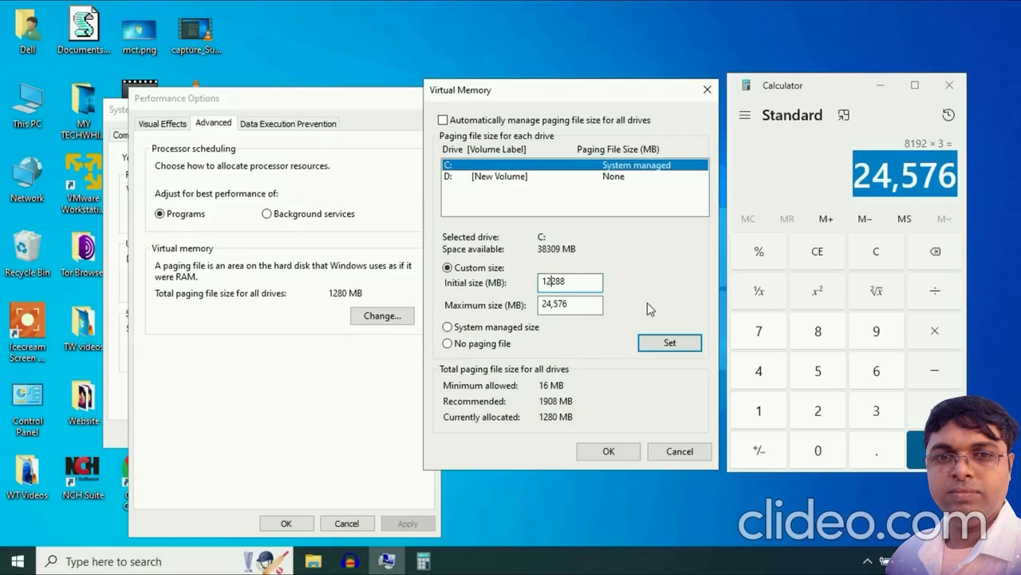
left_click(556, 304)
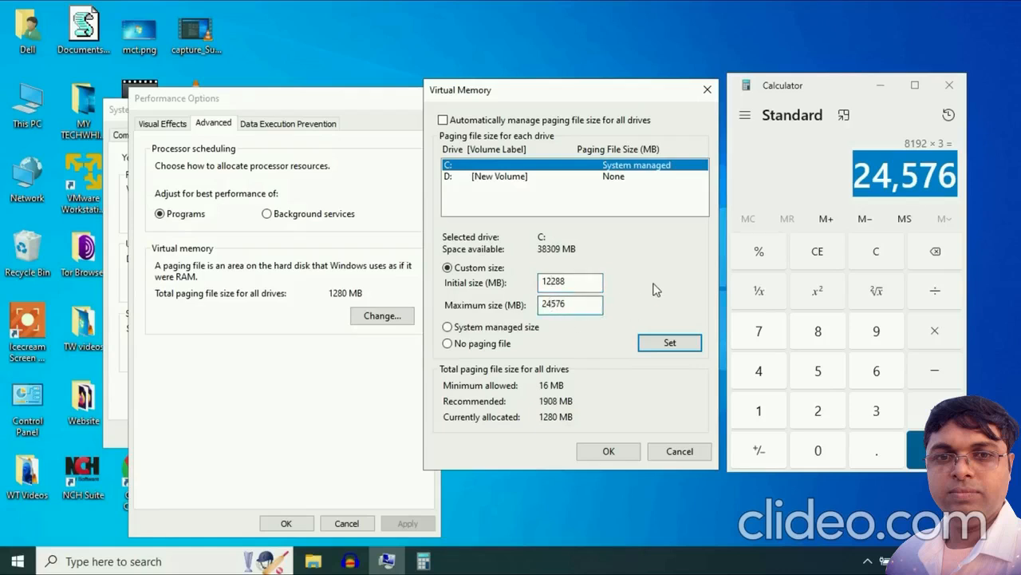
left_click(680, 345)
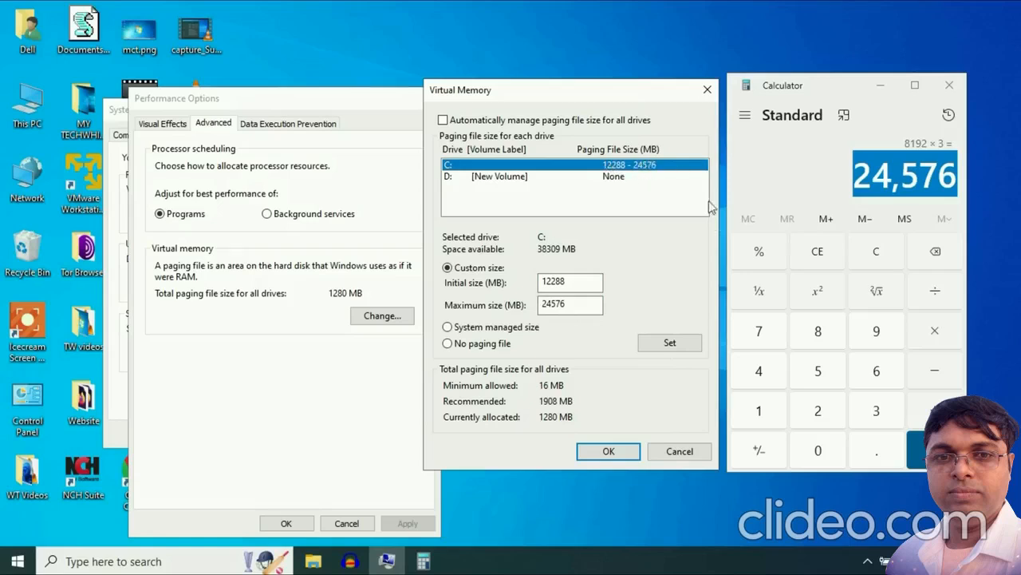
Step: Confirm the Virtual Memory, Performance Options and System Properties dialogs, and close Calculator
left_click(626, 452)
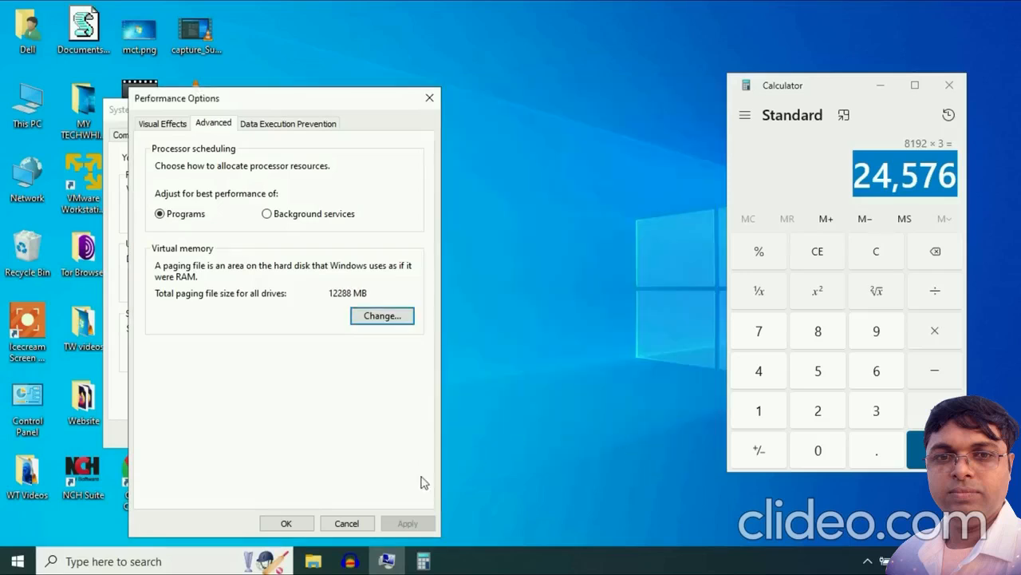
left_click(271, 524)
left_click(271, 433)
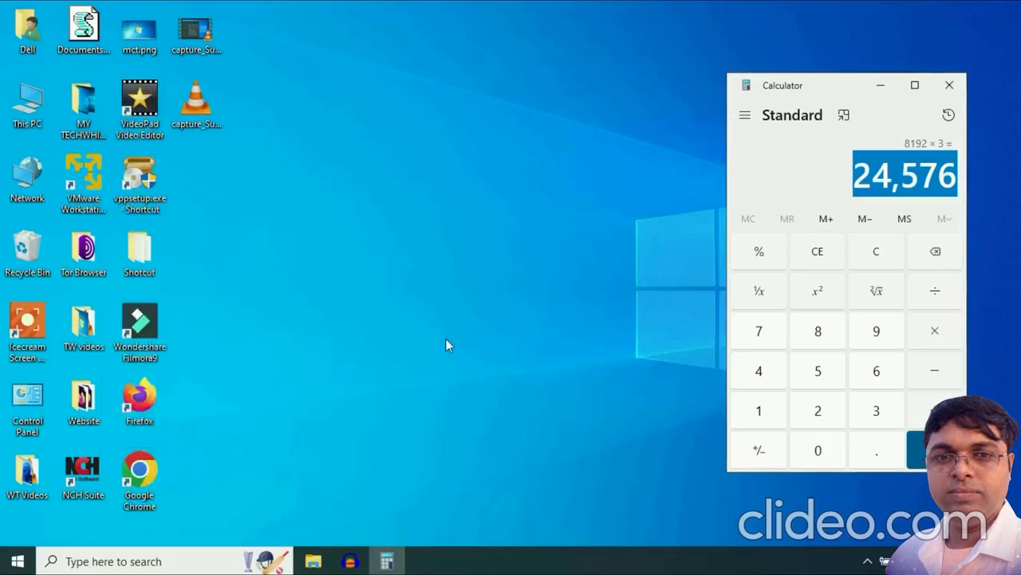
left_click(948, 86)
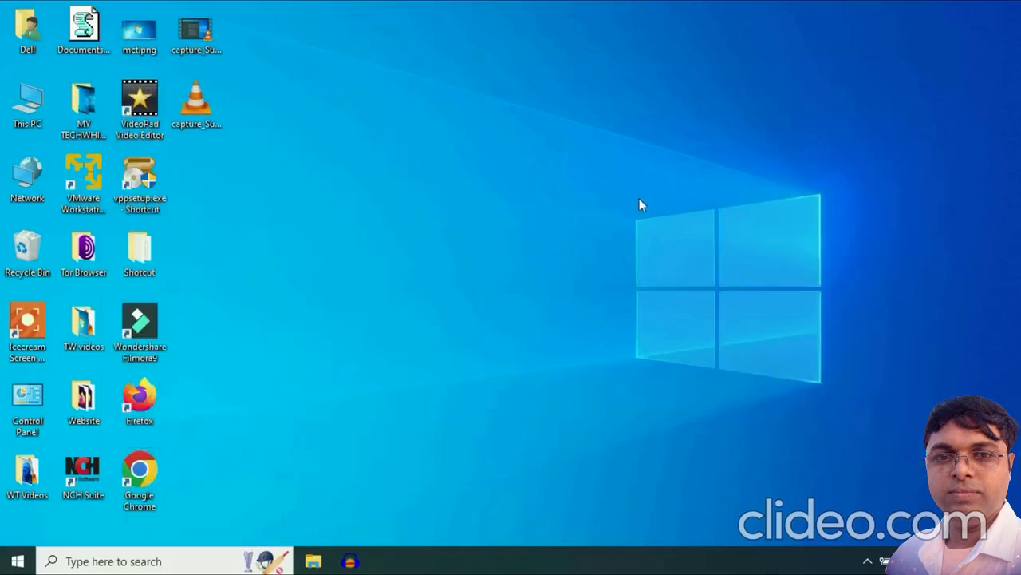